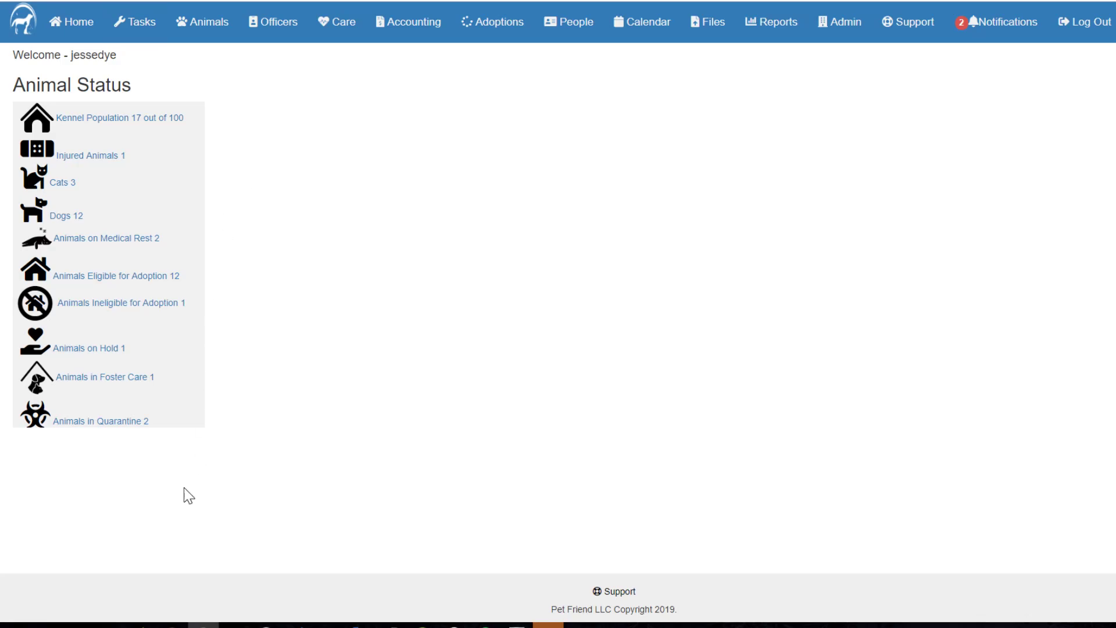
Step: View the Tasks page in the narrow, mobile-size browser window, and return to the full-width window
{"action": "mouse_move", "coordinate": [171, 619]}
{"action": "left_click", "coordinate": [236, 599]}
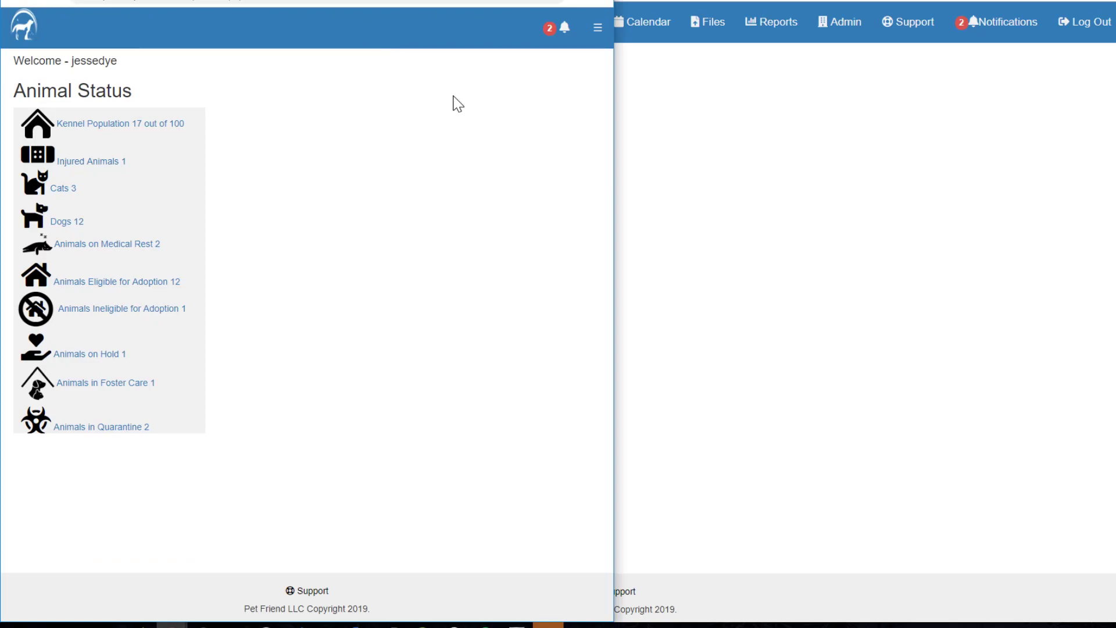
{"action": "left_click", "coordinate": [598, 29]}
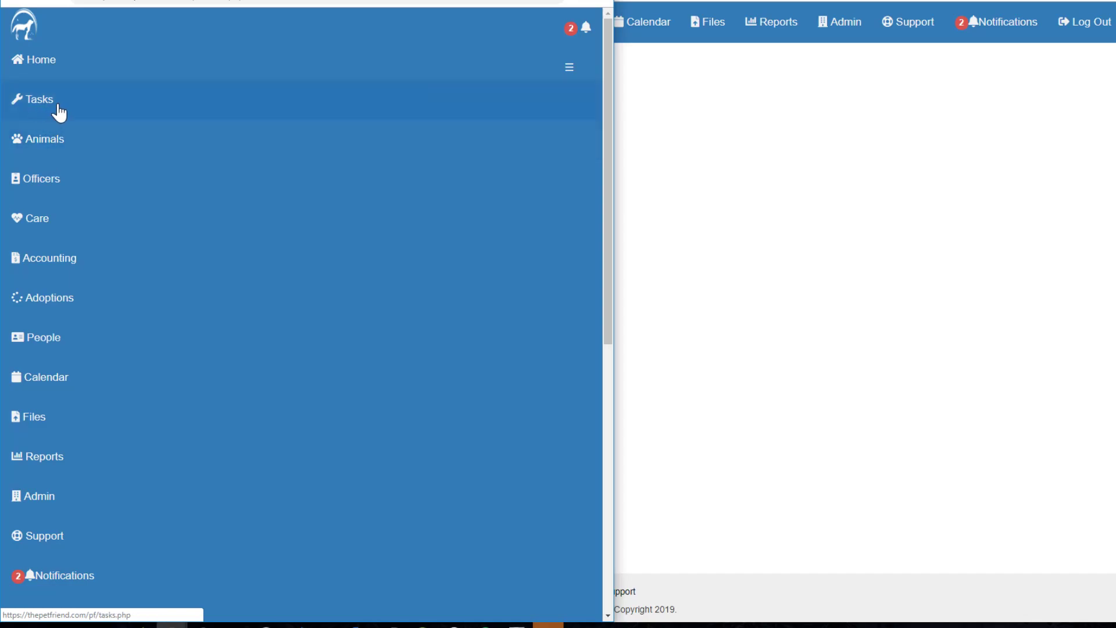
{"action": "left_click", "coordinate": [41, 107]}
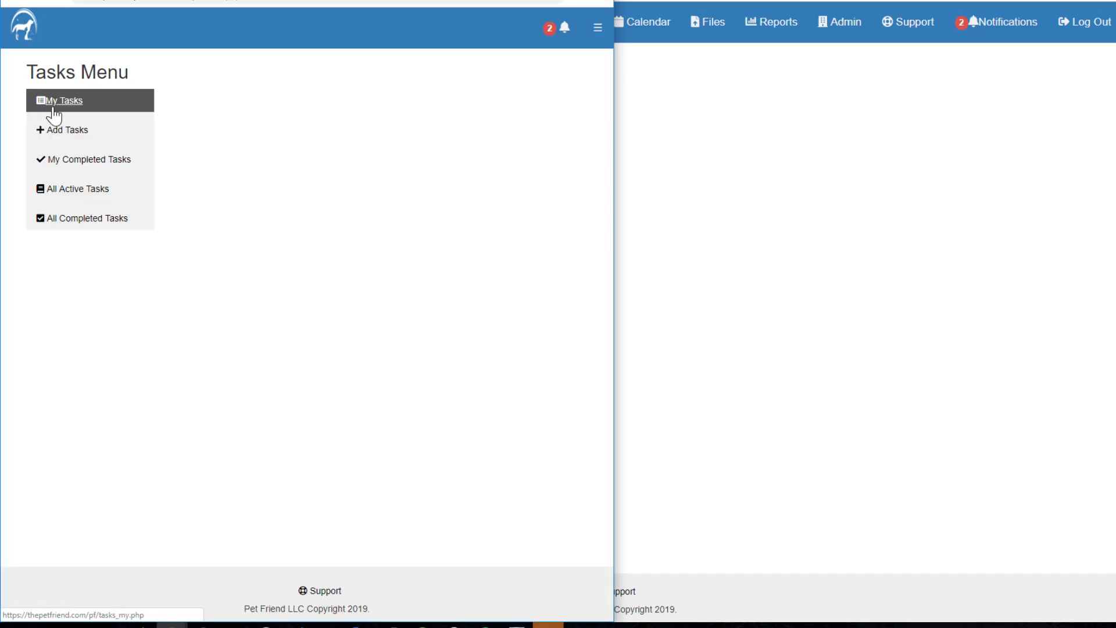
{"action": "left_click", "coordinate": [741, 169]}
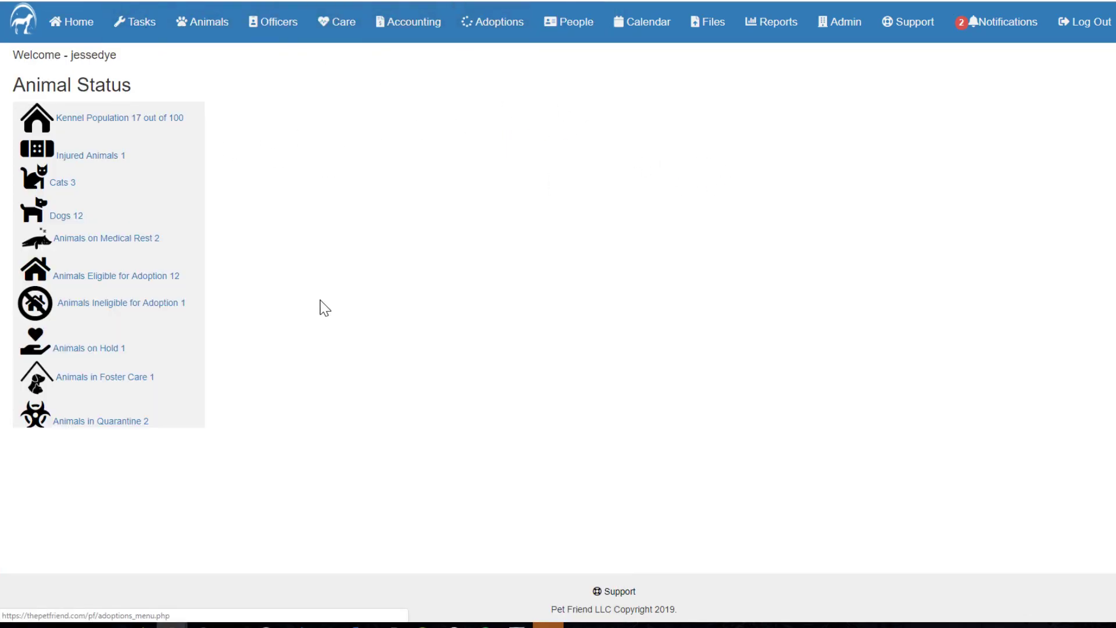
Step: Mark my "Clean Kennels" task for kennels 10-20 as completed and submit the update
{"action": "left_click", "coordinate": [121, 21]}
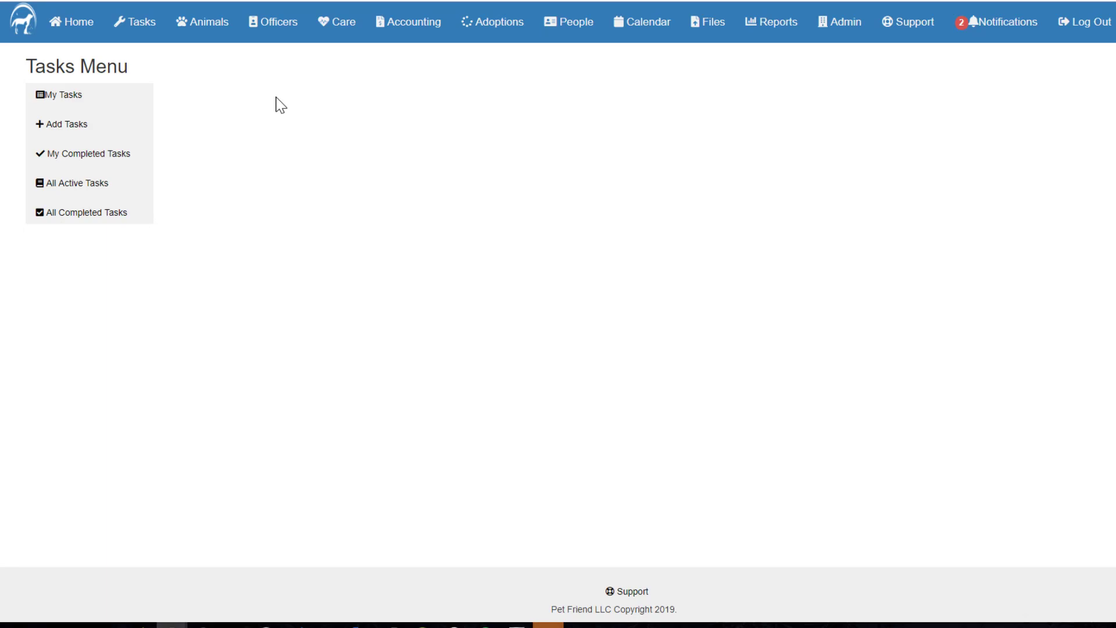
{"action": "left_click", "coordinate": [123, 95]}
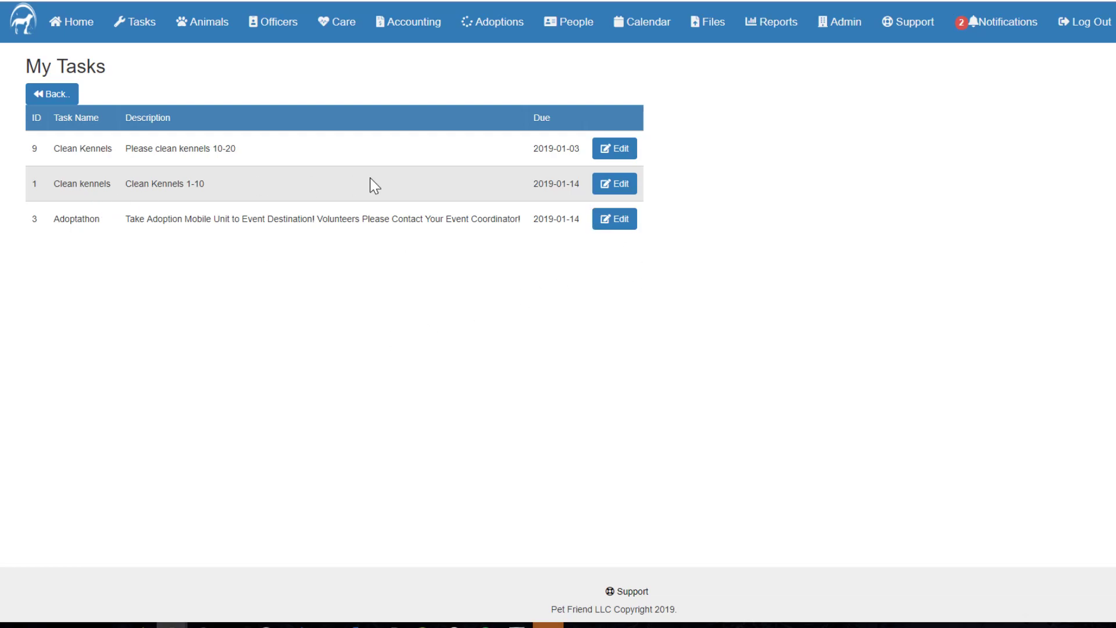
{"action": "left_click", "coordinate": [612, 150]}
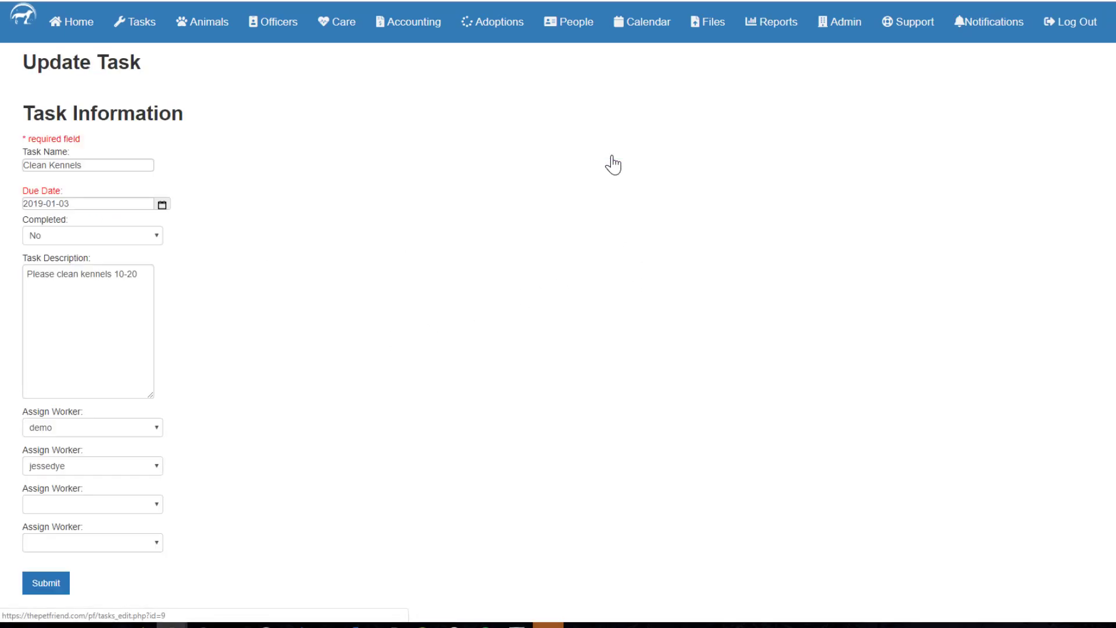
{"action": "left_click", "coordinate": [86, 243]}
{"action": "left_click", "coordinate": [77, 261]}
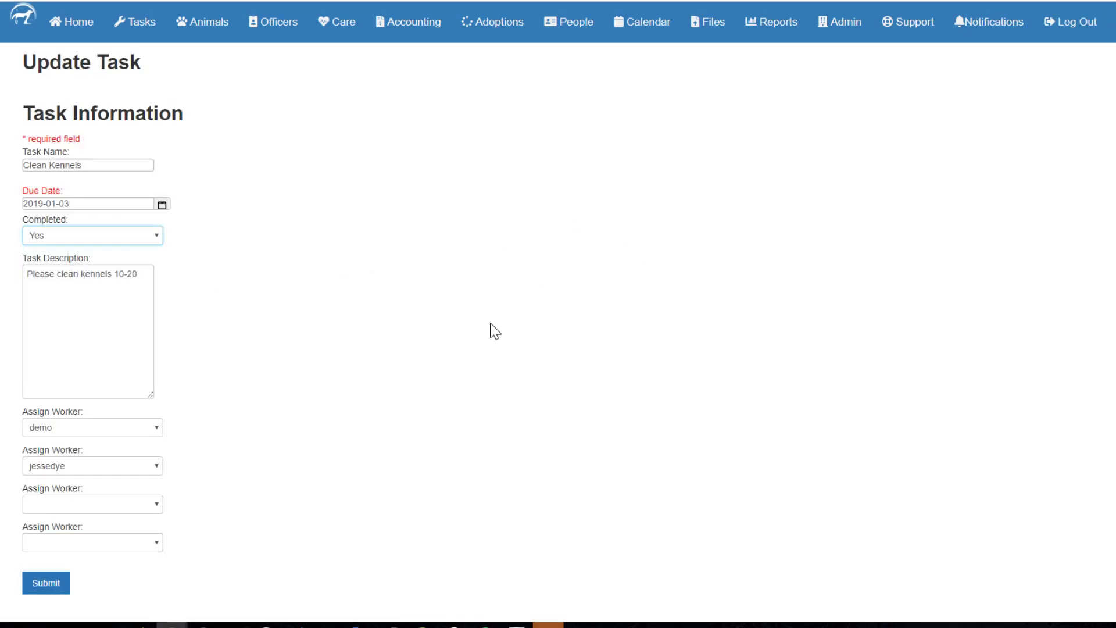
{"action": "left_click", "coordinate": [46, 583]}
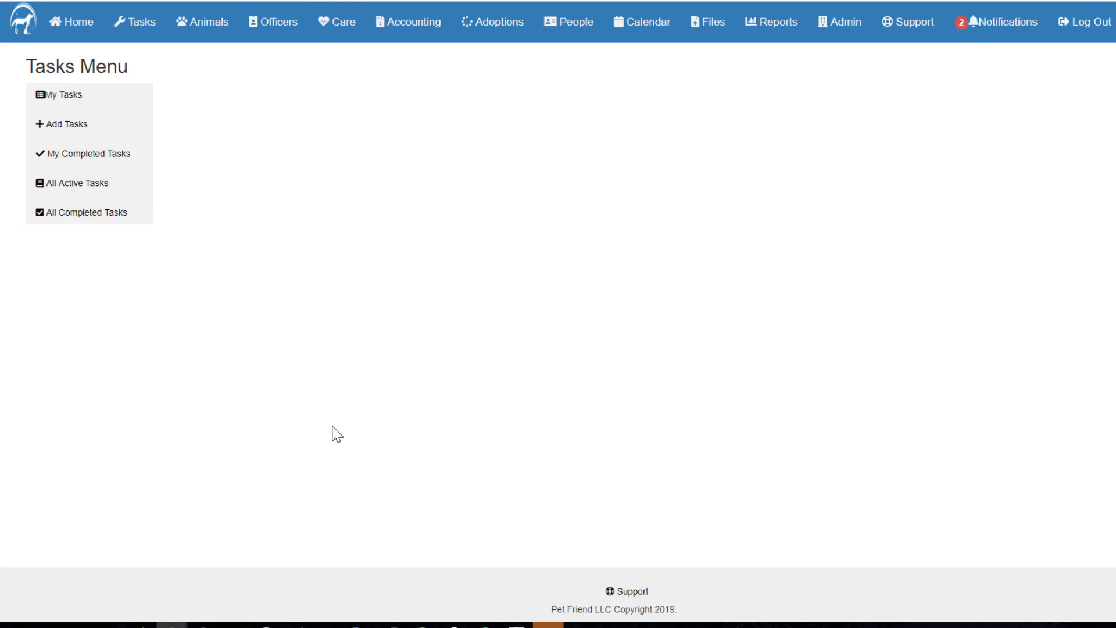
Step: Start a new task and name it "Walk dogs in kennels 10-20"
{"action": "left_click", "coordinate": [112, 135]}
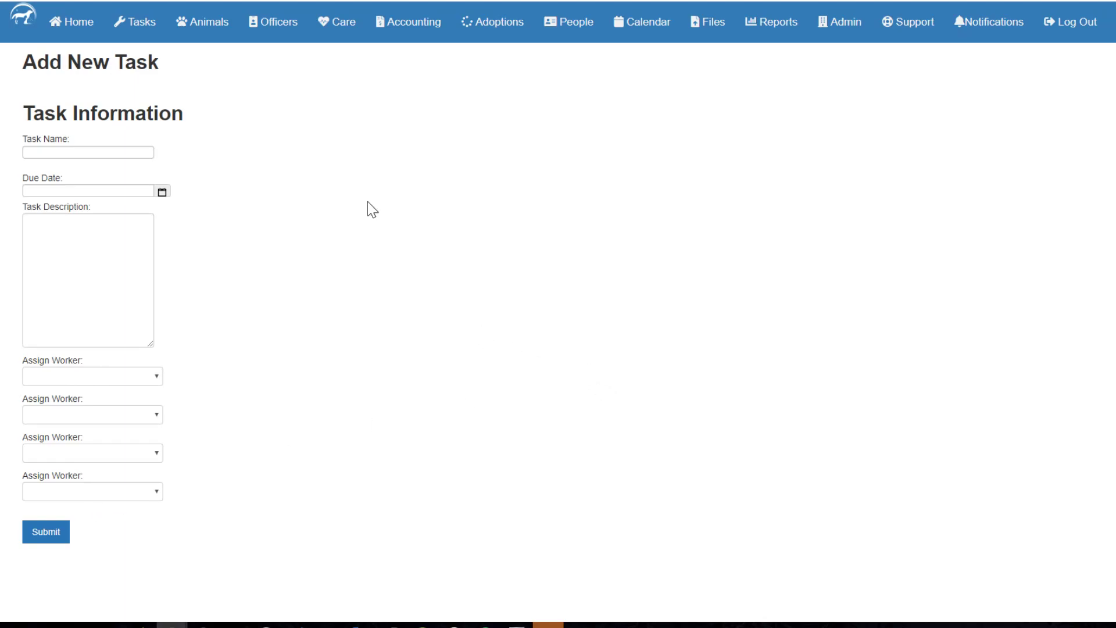
{"action": "left_click", "coordinate": [106, 152]}
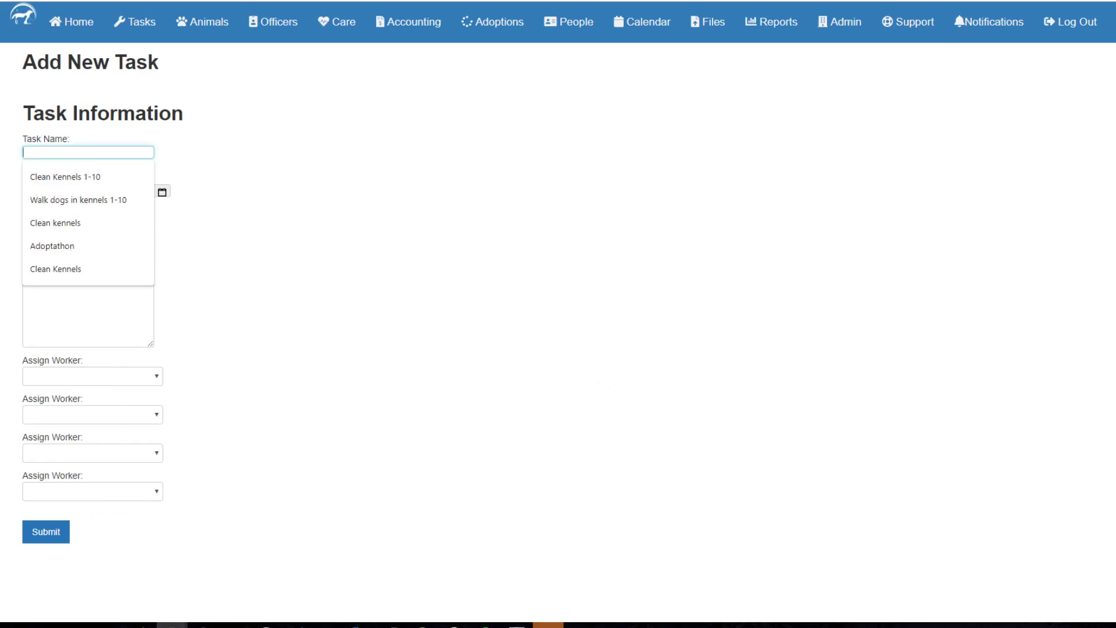
{"action": "left_click", "coordinate": [79, 200]}
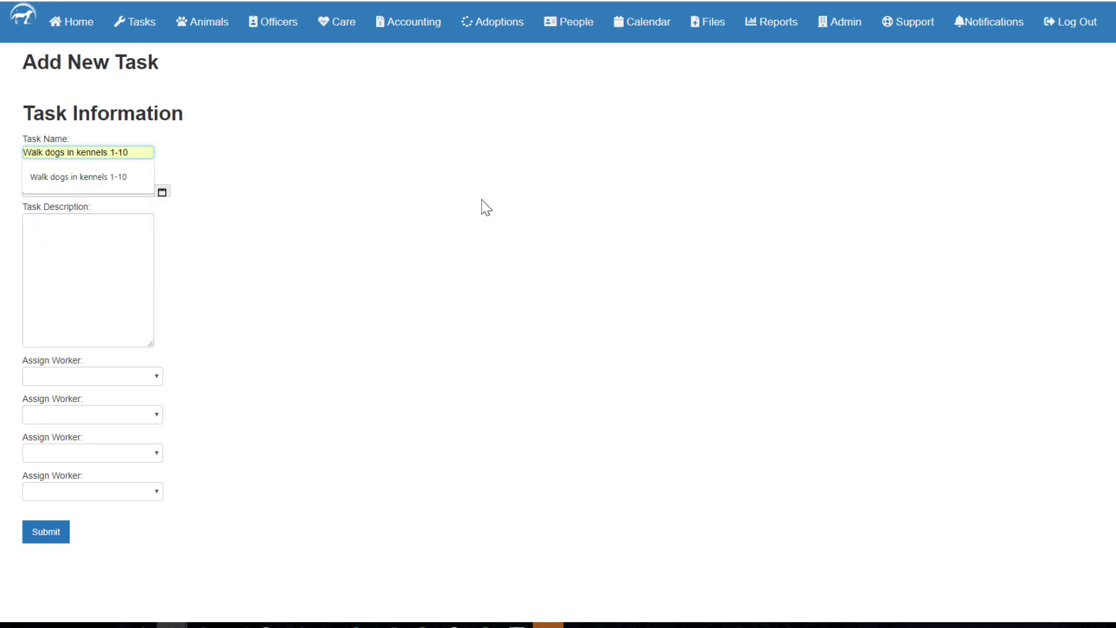
{"action": "key", "text": "BackSpace"}
{"action": "key", "text": "BackSpace"}
{"action": "key", "text": "BackSpace"}
{"action": "key", "text": "BackSpace"}
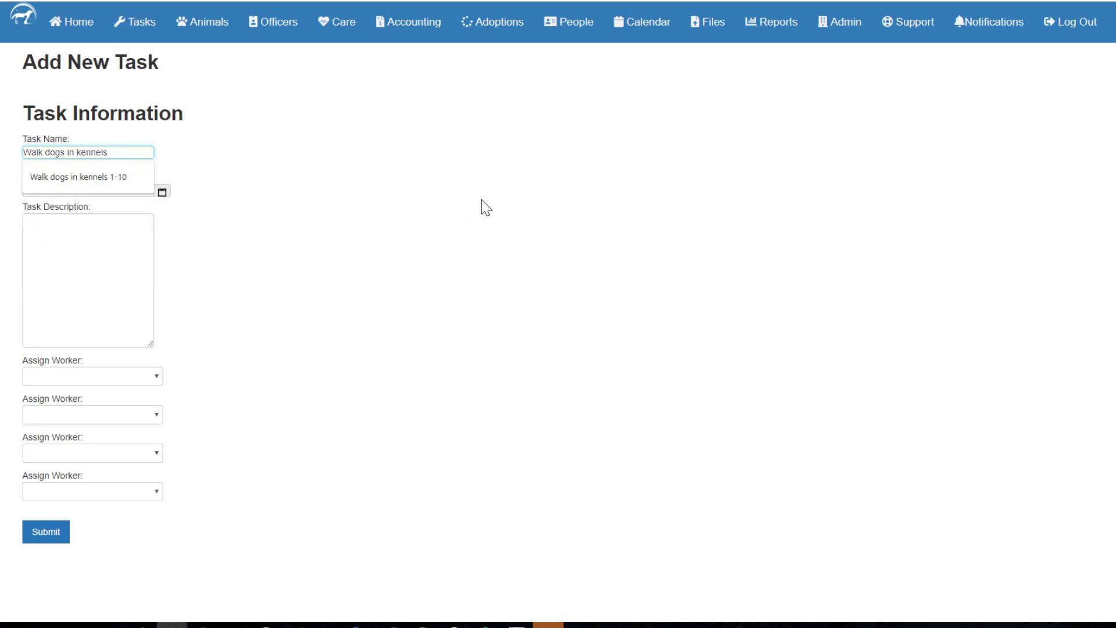
{"action": "type", "text": "10-20"}
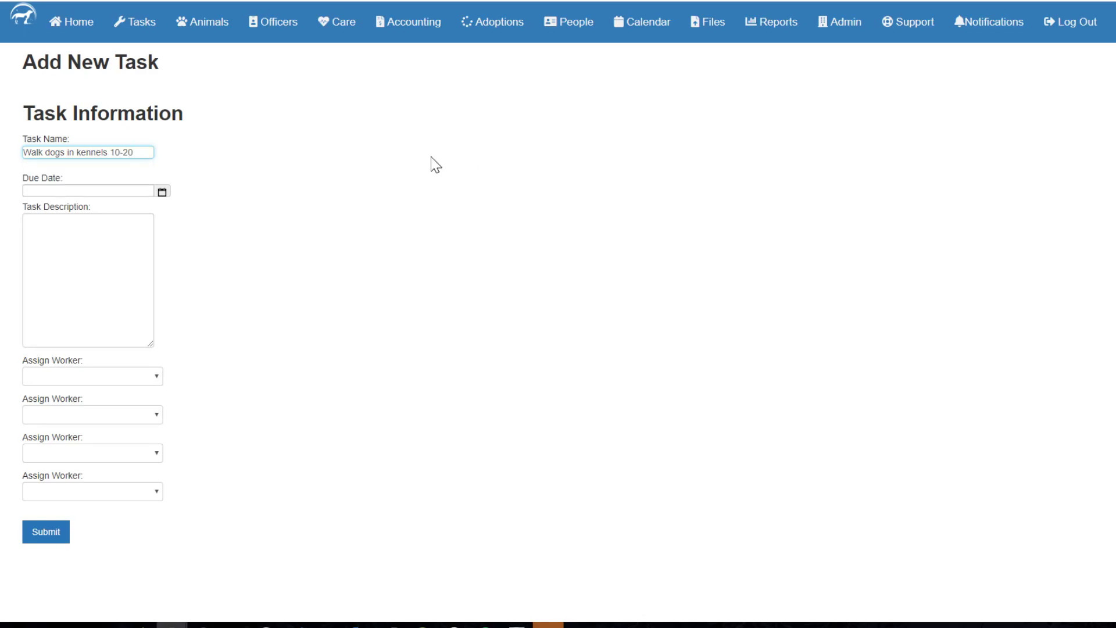
Step: Set the new task's due date to 2019-01-14 and its description to "Please walk dogs in kennels 10-20"
{"action": "left_click", "coordinate": [162, 192]}
{"action": "left_click", "coordinate": [191, 290]}
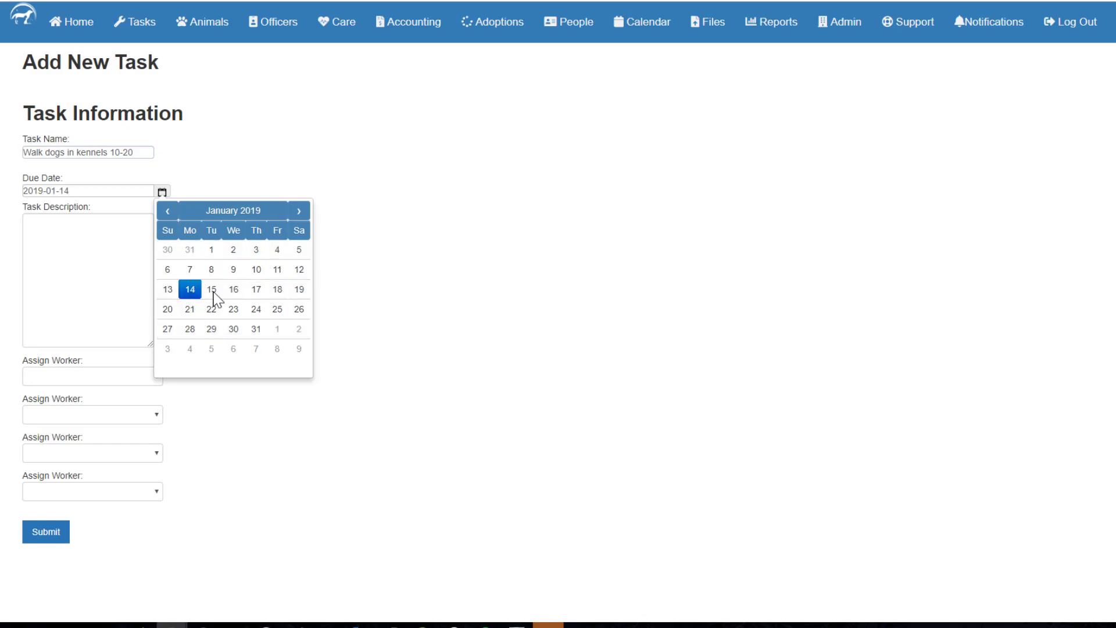
{"action": "left_click", "coordinate": [455, 298]}
{"action": "left_click", "coordinate": [96, 296]}
{"action": "type", "text": "Pl"}
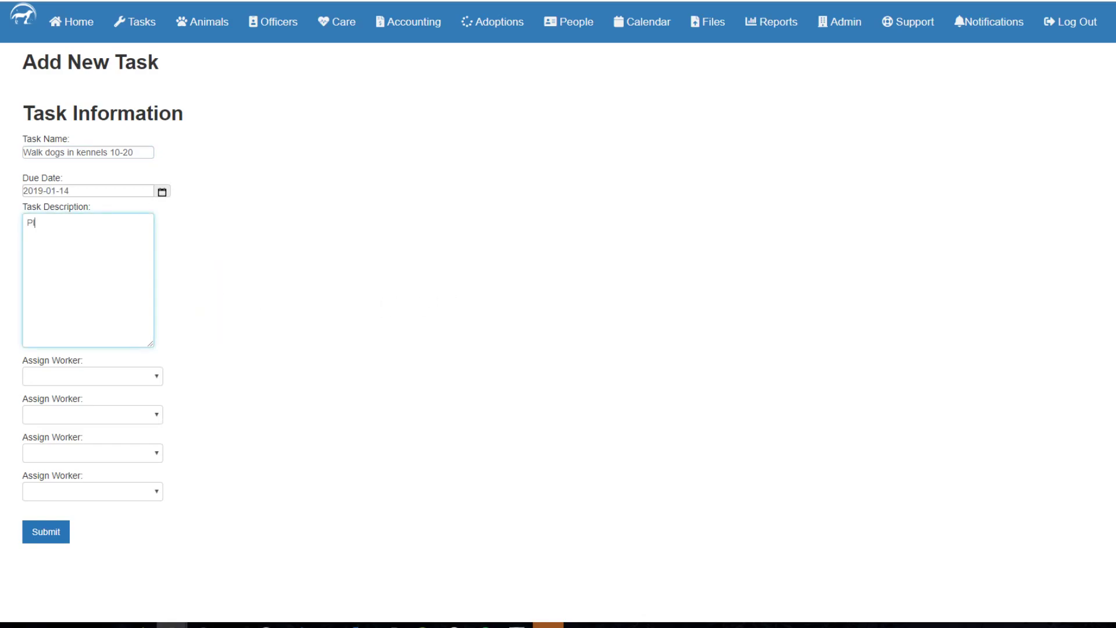
{"action": "type", "text": "ease walk dogs in kennels 10-20"}
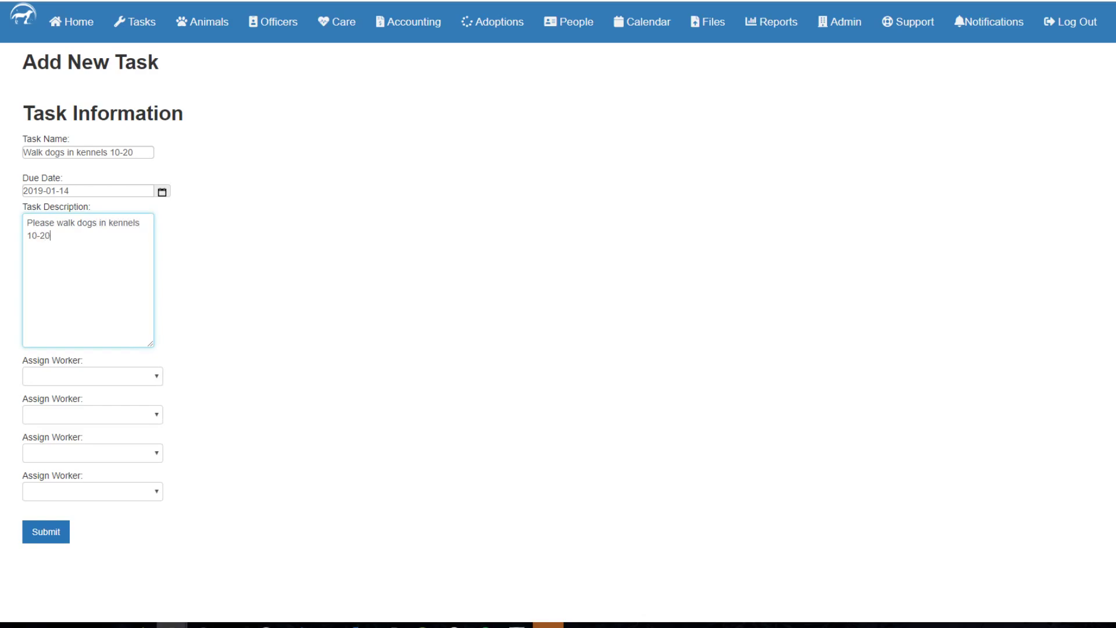
Step: Assign the task to volunteer, the signed-in user's account and manager, and submit it
{"action": "left_click", "coordinate": [90, 378]}
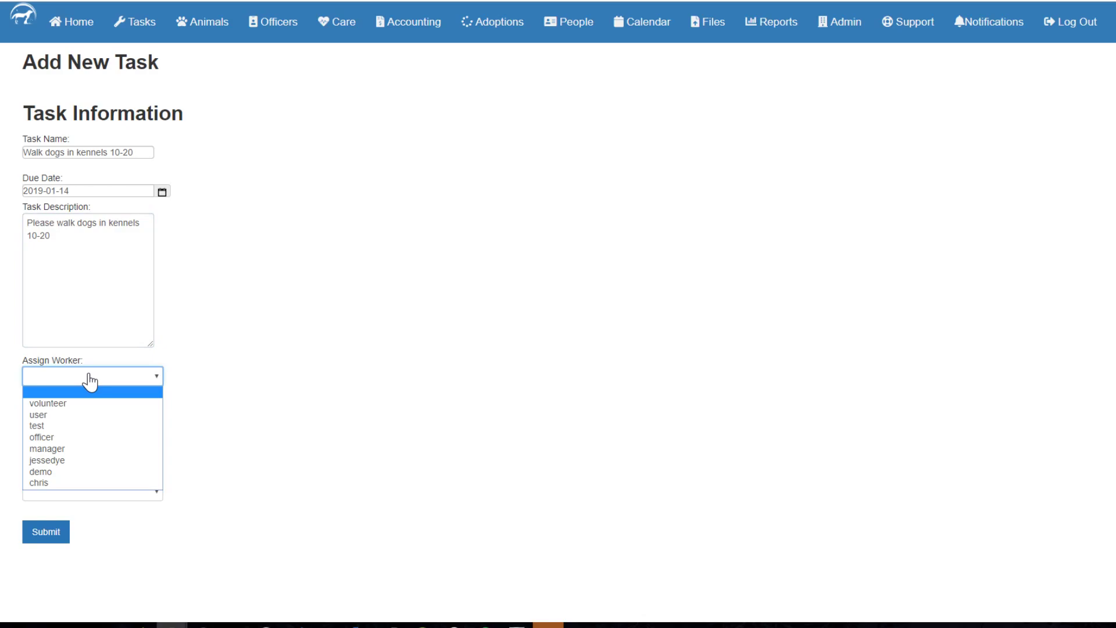
{"action": "left_click", "coordinate": [81, 403]}
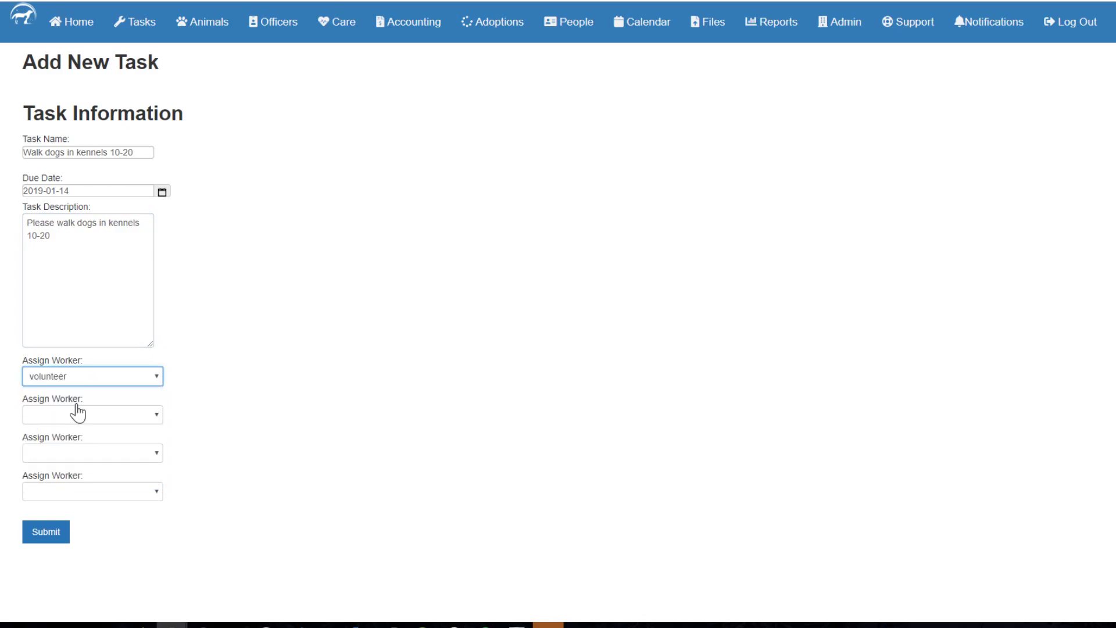
{"action": "left_click", "coordinate": [84, 415]}
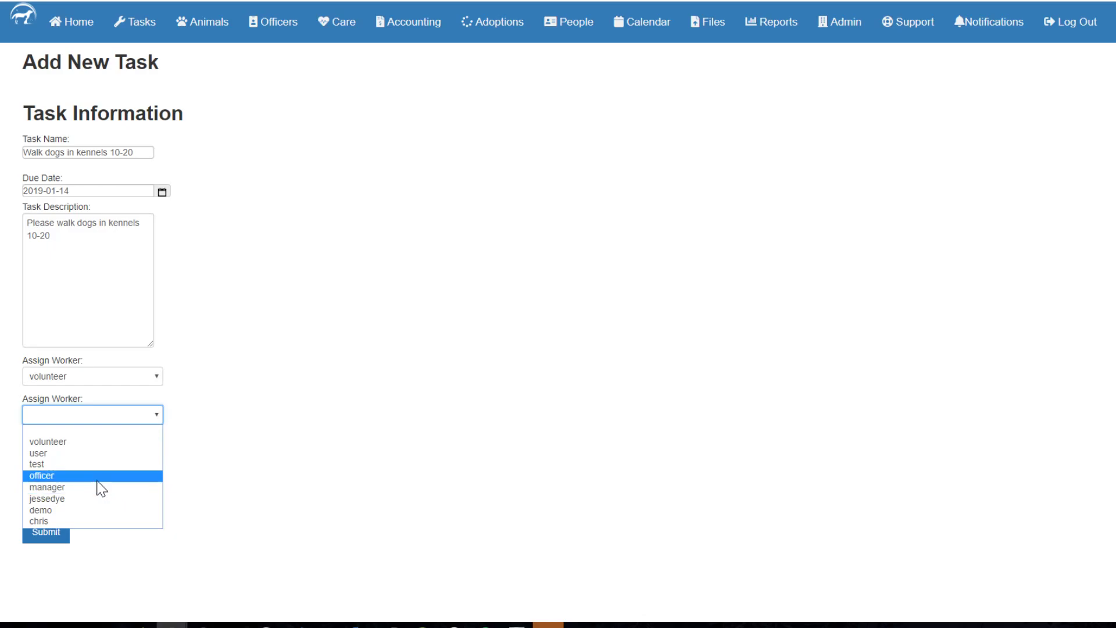
{"action": "left_click", "coordinate": [95, 499]}
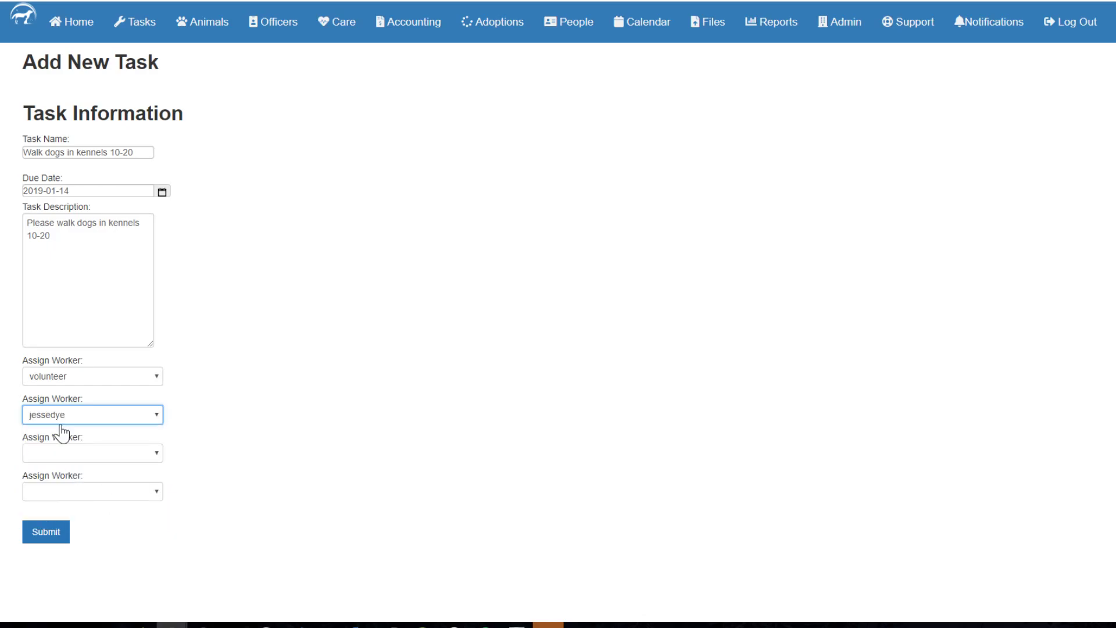
{"action": "left_click", "coordinate": [87, 459]}
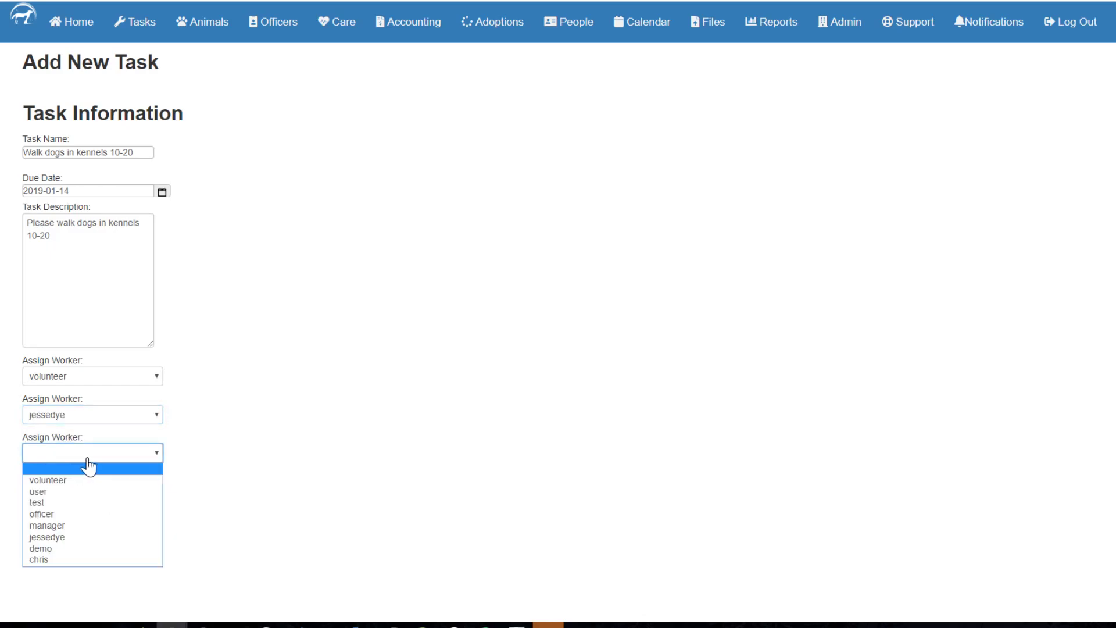
{"action": "left_click", "coordinate": [51, 525]}
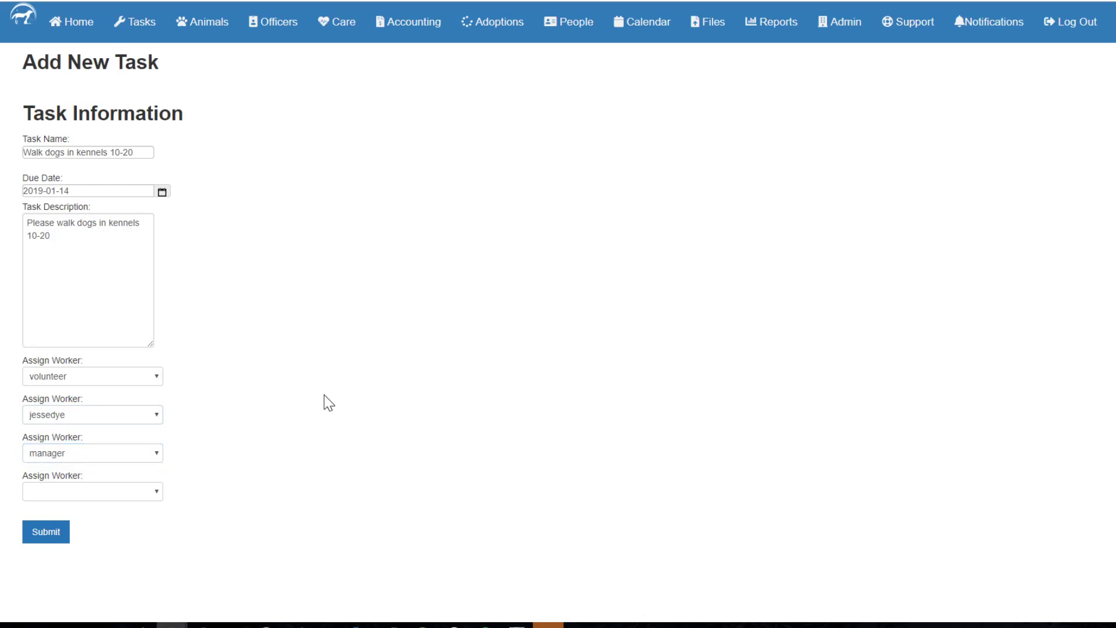
{"action": "left_click", "coordinate": [53, 536]}
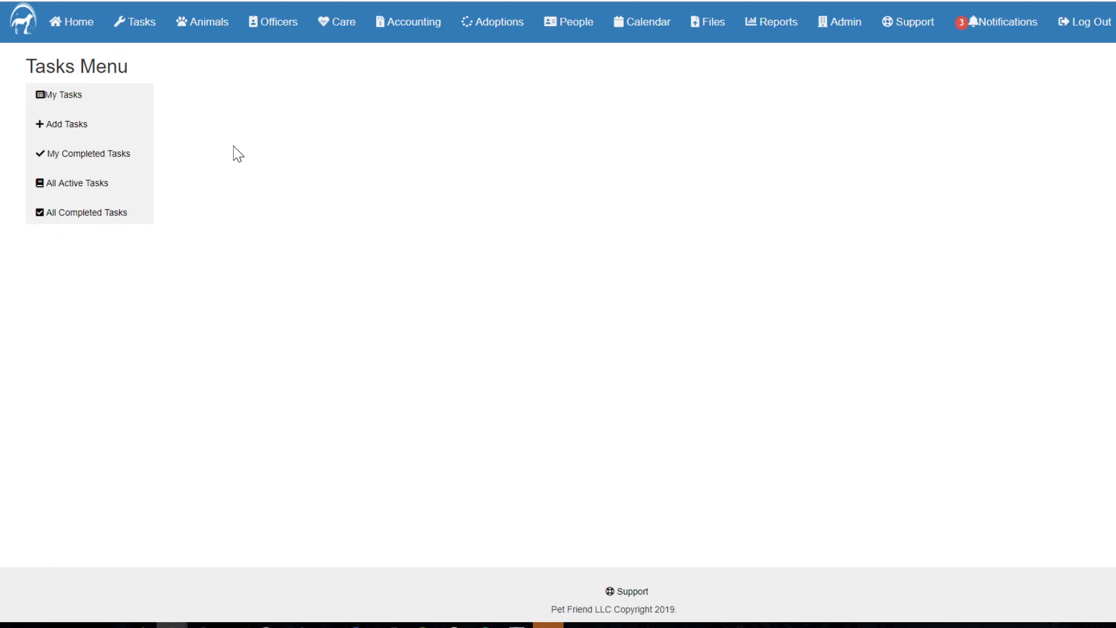
Step: Check my task list for the new dog-walking task and return to the Tasks menu
{"action": "left_click", "coordinate": [111, 106]}
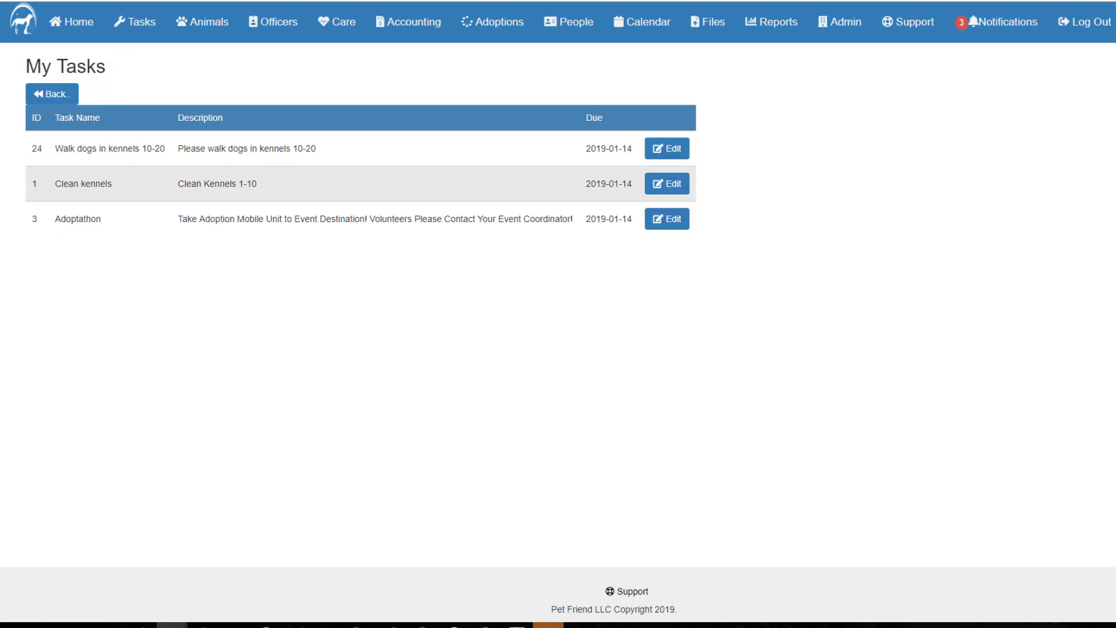
{"action": "left_click_drag", "start_coordinate": [63, 149], "coordinate": [183, 143]}
{"action": "left_click", "coordinate": [293, 217]}
{"action": "left_click", "coordinate": [70, 100]}
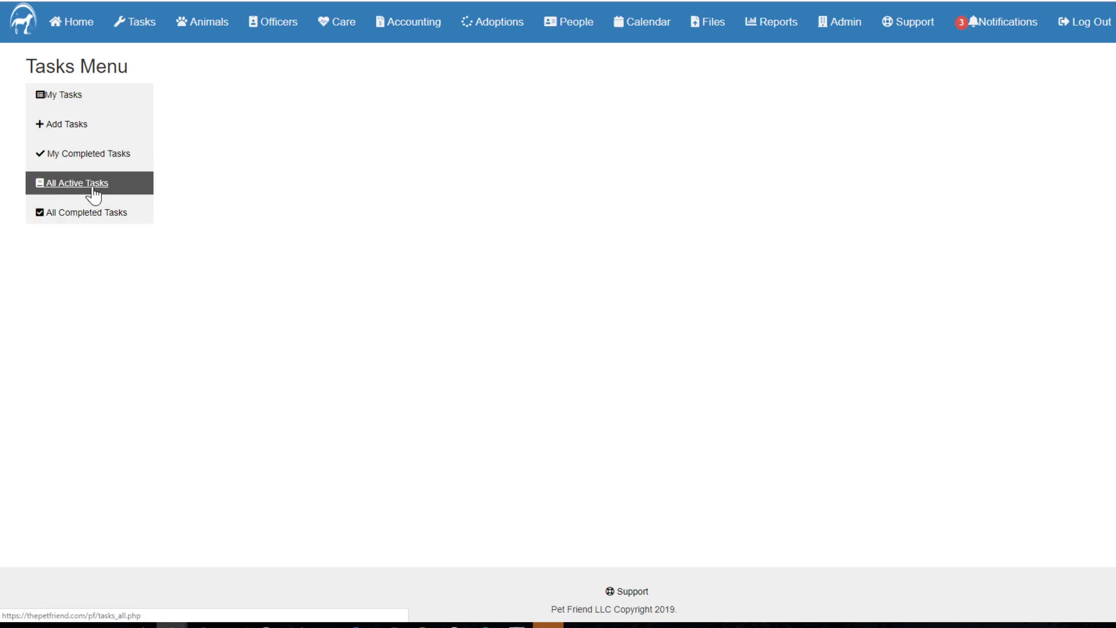
Step: Mark my "Walk dogs in kennels 10-20" task as completed and submit the update
{"action": "left_click", "coordinate": [88, 99]}
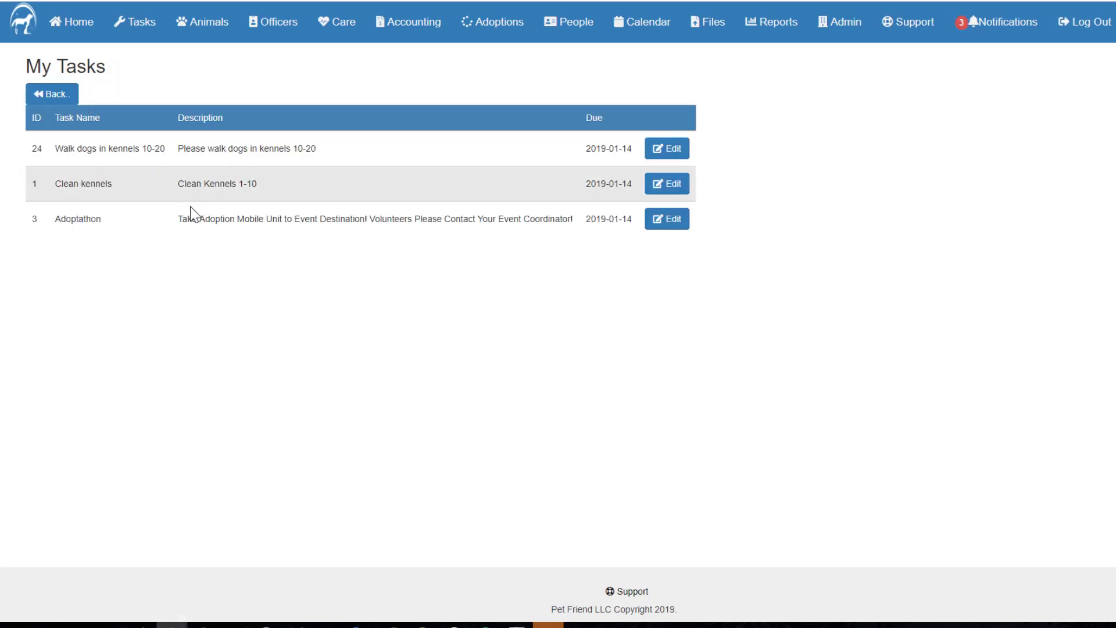
{"action": "left_click", "coordinate": [656, 156]}
{"action": "left_click", "coordinate": [78, 236]}
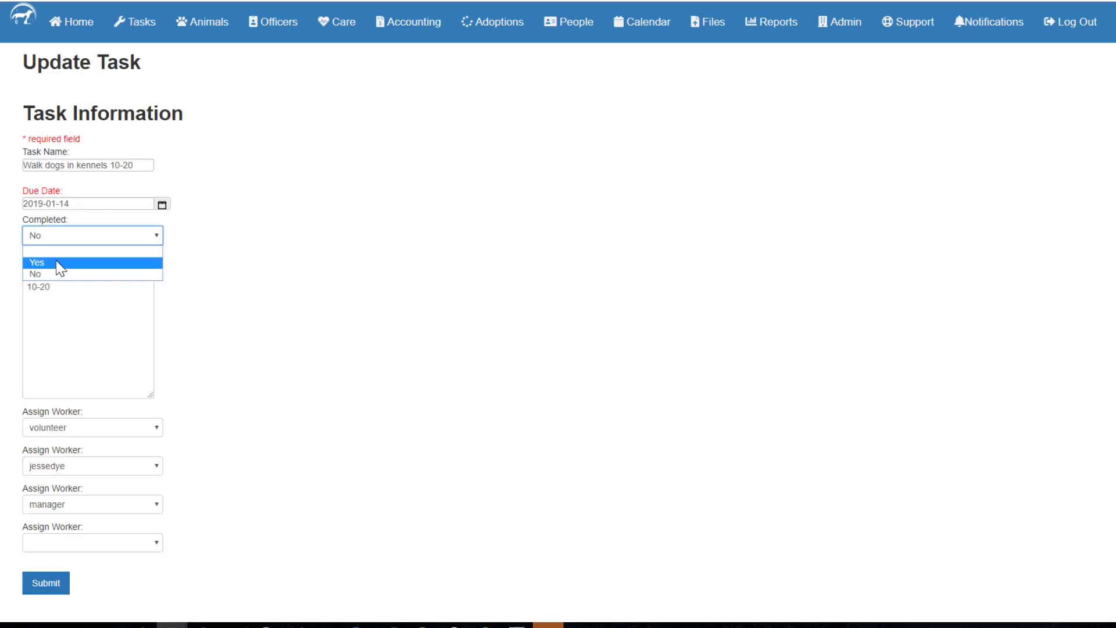
{"action": "left_click", "coordinate": [56, 259]}
{"action": "left_click", "coordinate": [51, 586]}
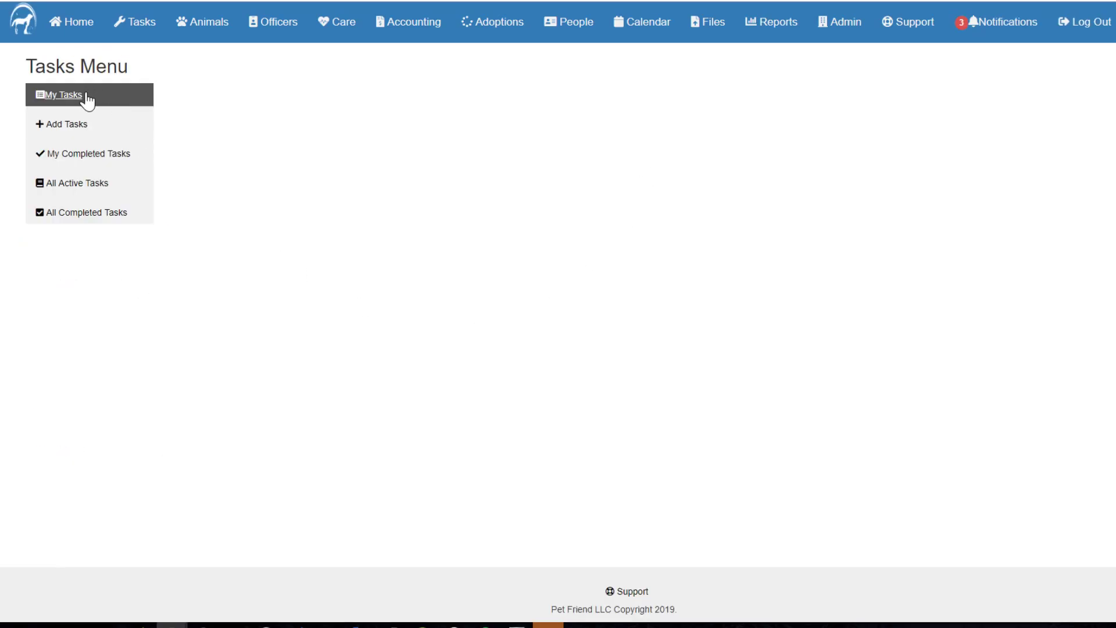
Step: Check the list of all completed tasks for the dog-walking entry and return to the Tasks menu
{"action": "left_click", "coordinate": [78, 218]}
{"action": "left_click_drag", "start_coordinate": [68, 149], "coordinate": [208, 149]}
{"action": "left_click", "coordinate": [325, 190]}
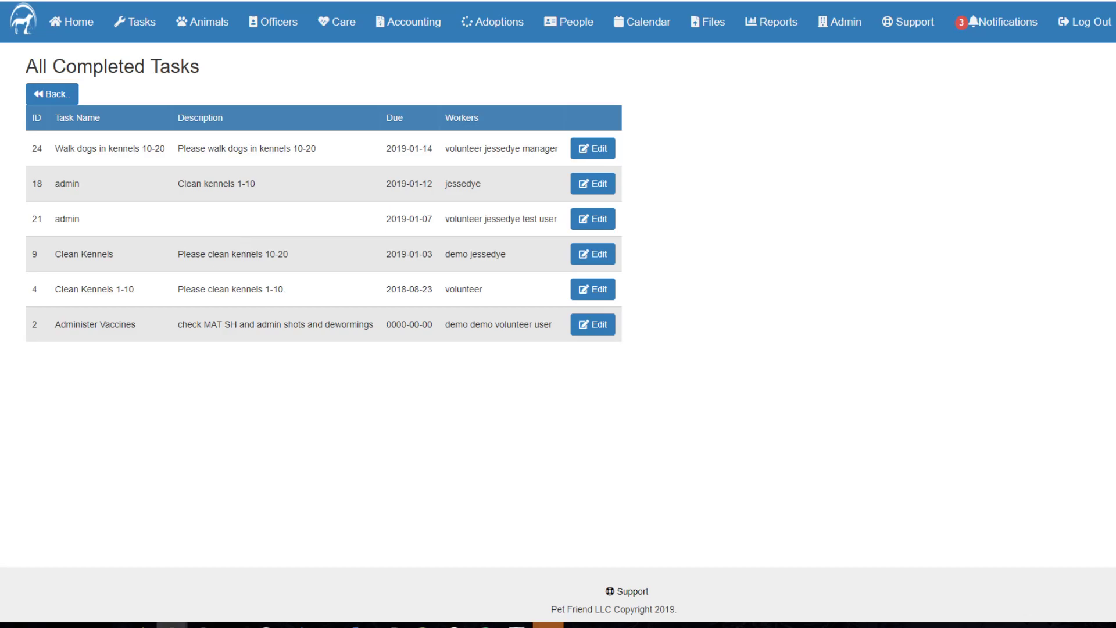
{"action": "left_click", "coordinate": [62, 99]}
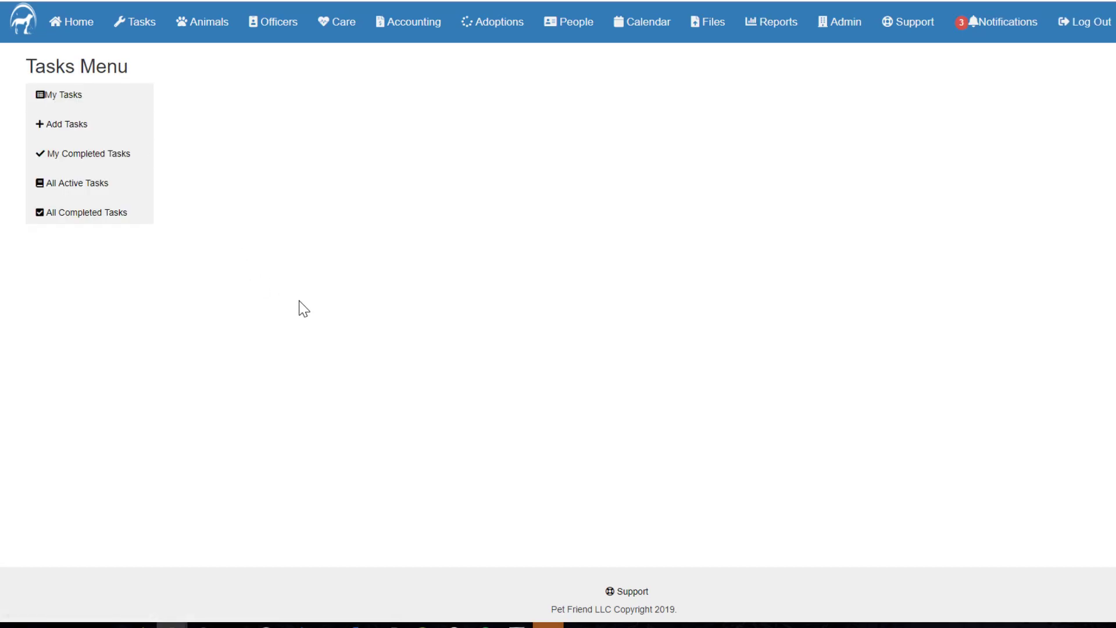